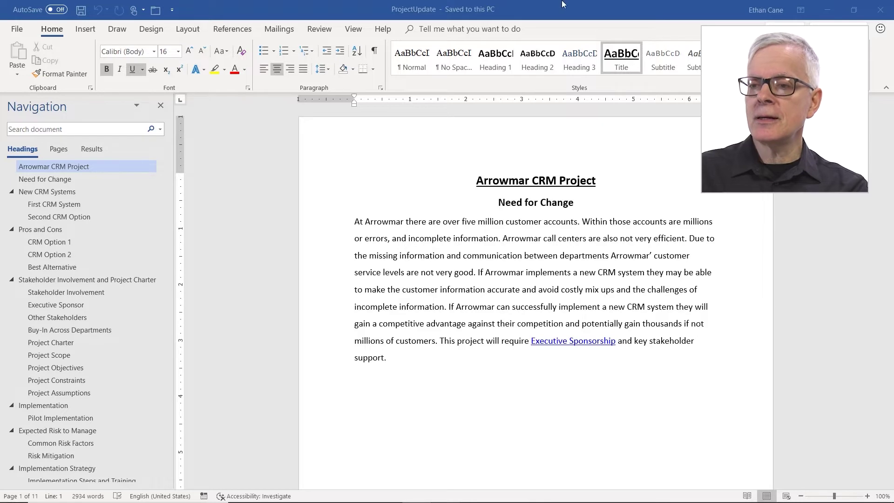
Switch the ribbon to the Insert tab with ProjectUpdate at its Arrowmar CRM Project title
{"action": "left_click", "coordinate": [85, 30]}
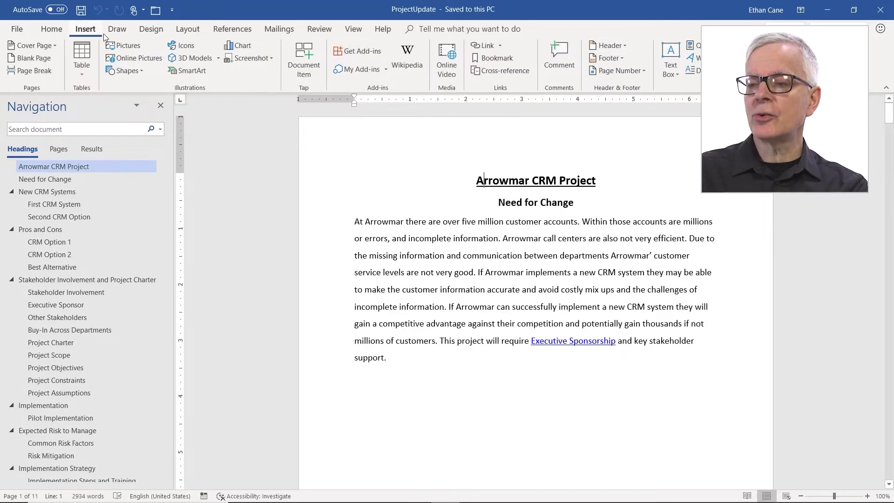
Go to the CostTable bookmark and view the weekly cost table under Executive Sponsor
{"action": "left_click", "coordinate": [489, 59]}
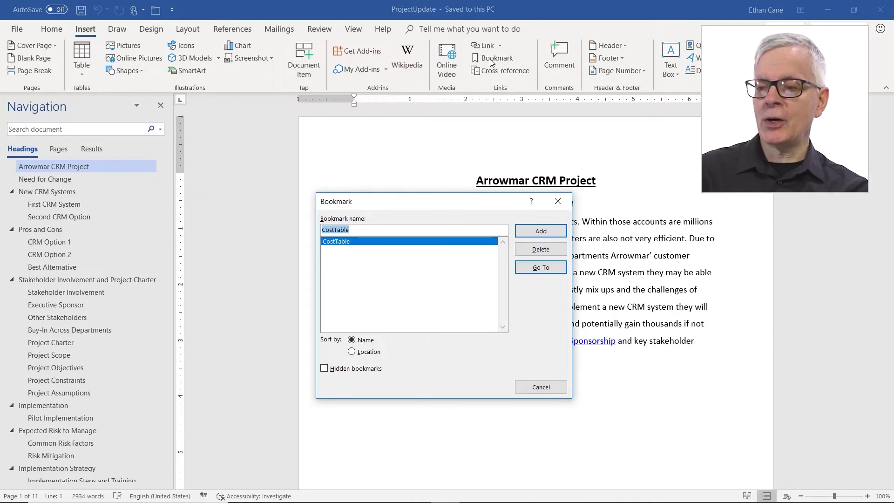
{"action": "left_click", "coordinate": [540, 269]}
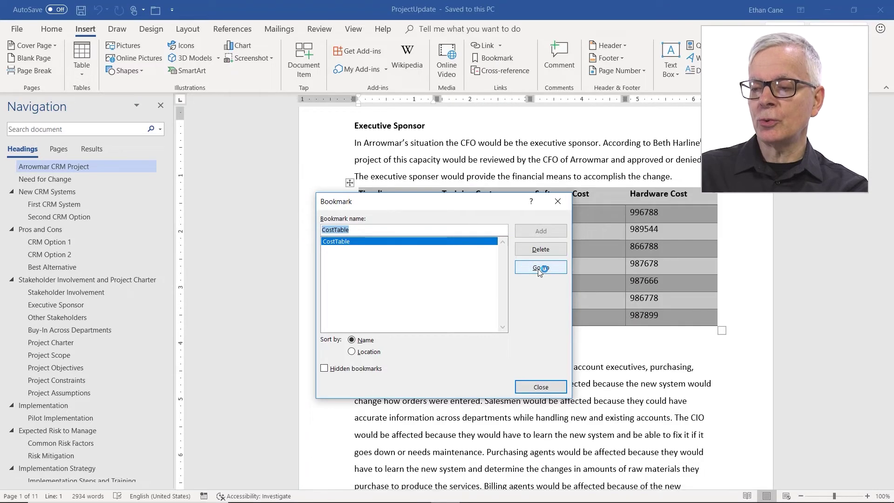
{"action": "left_click_drag", "start_coordinate": [496, 203], "coordinate": [812, 292]}
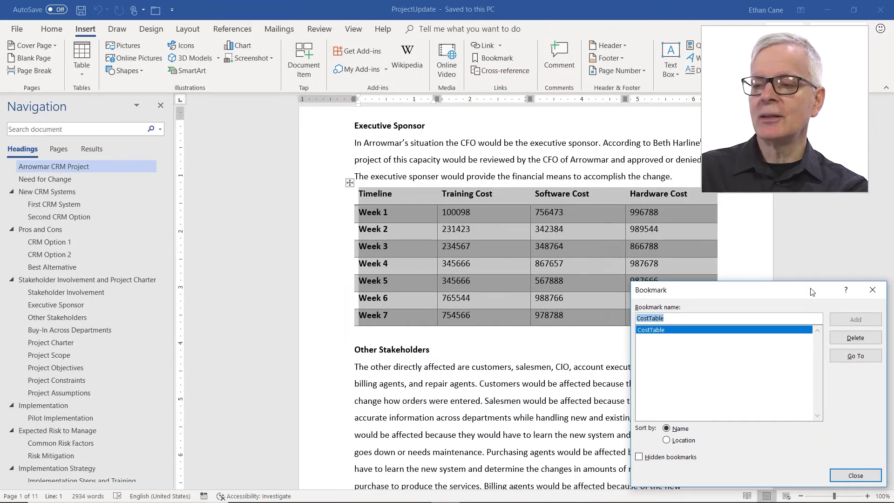
{"action": "left_click_drag", "start_coordinate": [812, 292], "coordinate": [676, 270]}
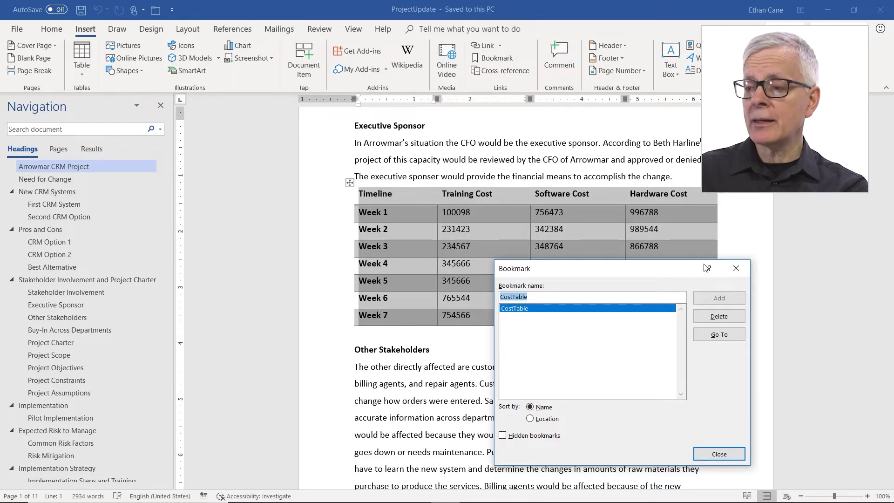
{"action": "left_click", "coordinate": [749, 269]}
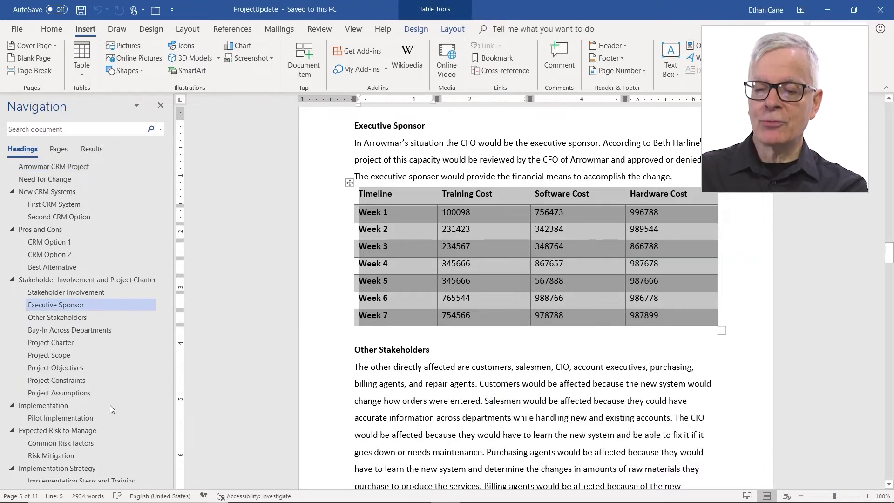
Jump to the Conclusion heading in the Navigation pane and select the building photo
{"action": "scroll", "coordinate": [139, 459], "scroll_direction": "down", "scroll_amount": 2}
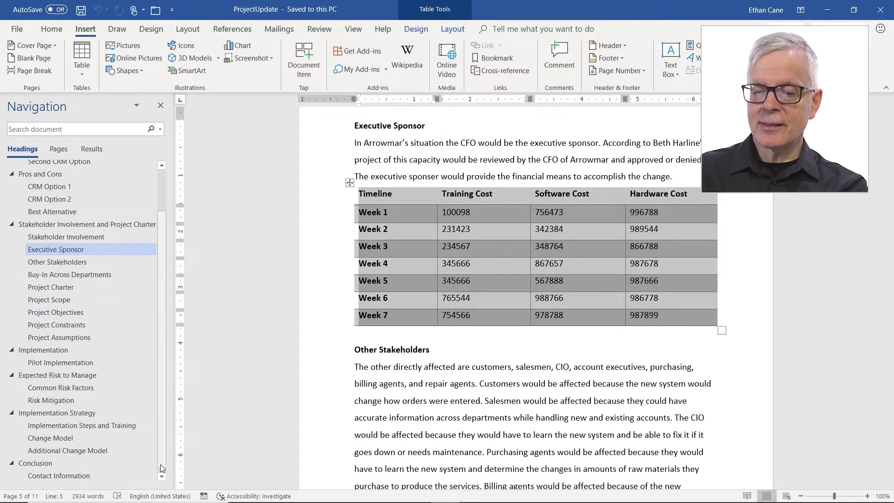
{"action": "left_click", "coordinate": [46, 464]}
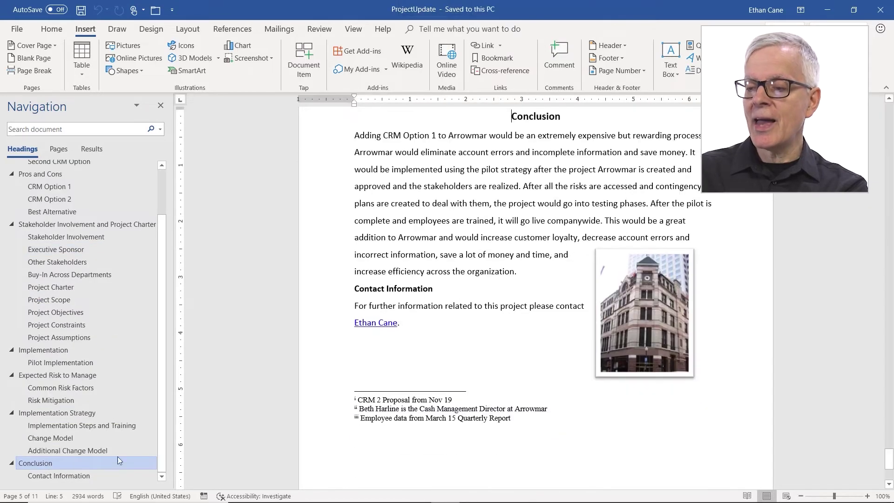
{"action": "left_click", "coordinate": [674, 314]}
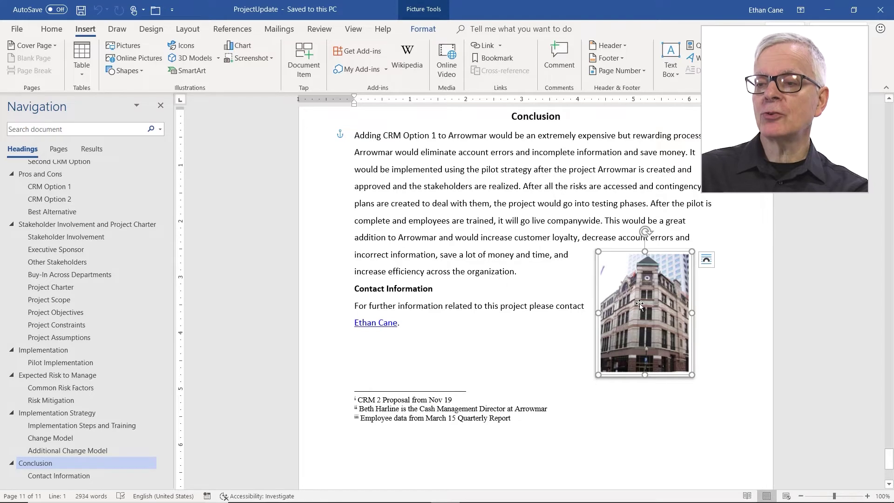
Add a bookmark named BuildingPicture, with no space, to the selected building photo
{"action": "left_click", "coordinate": [494, 59]}
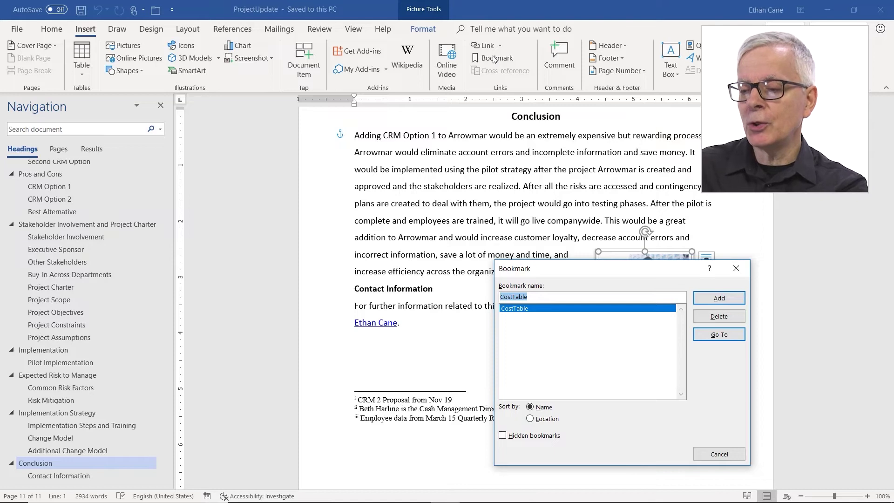
{"action": "type", "text": "Bu"}
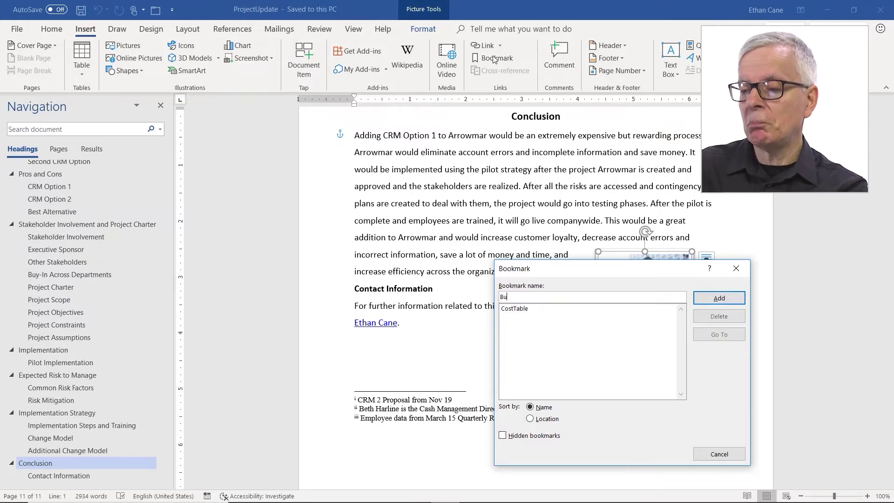
{"action": "type", "text": "ilding P"}
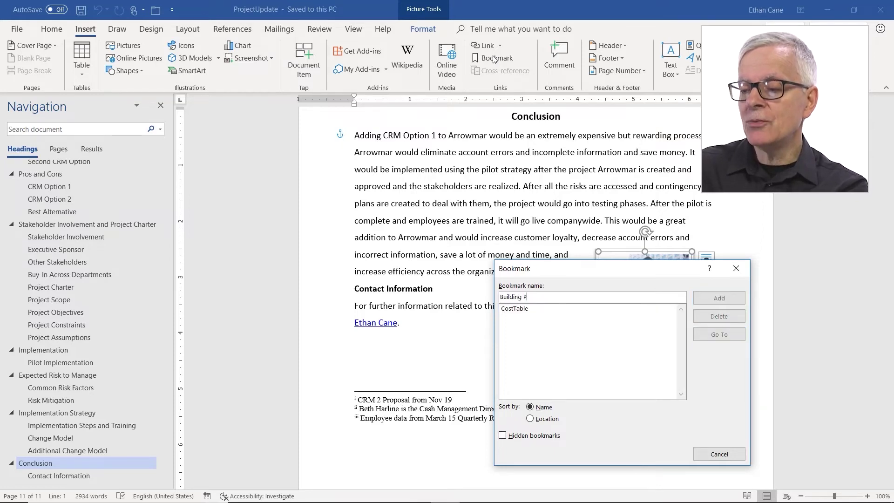
{"action": "type", "text": "icture"}
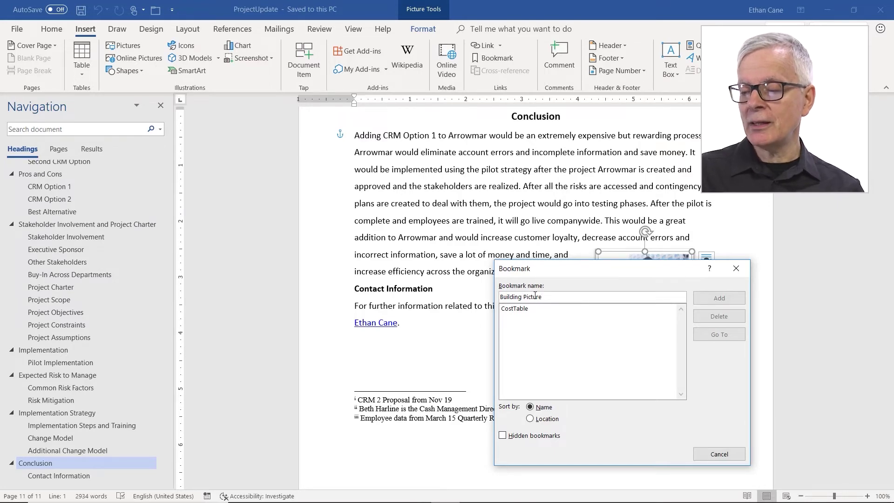
{"action": "key", "text": "BackSpace"}
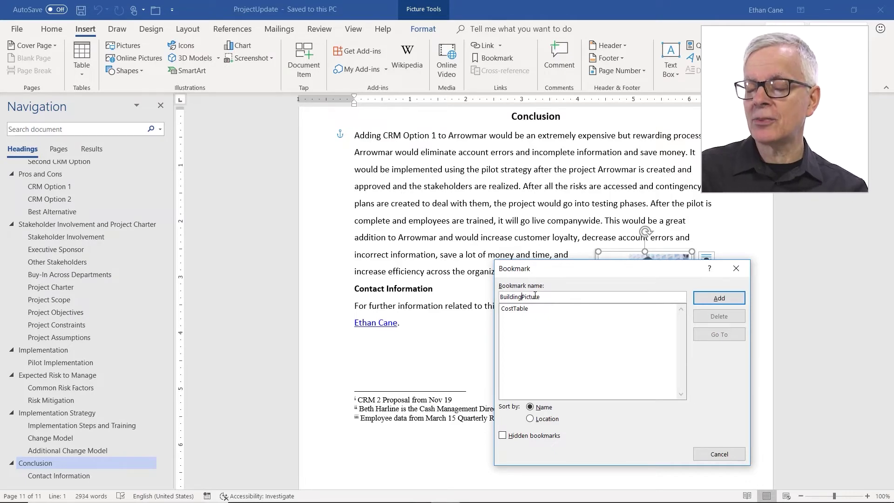
{"action": "left_click", "coordinate": [719, 302]}
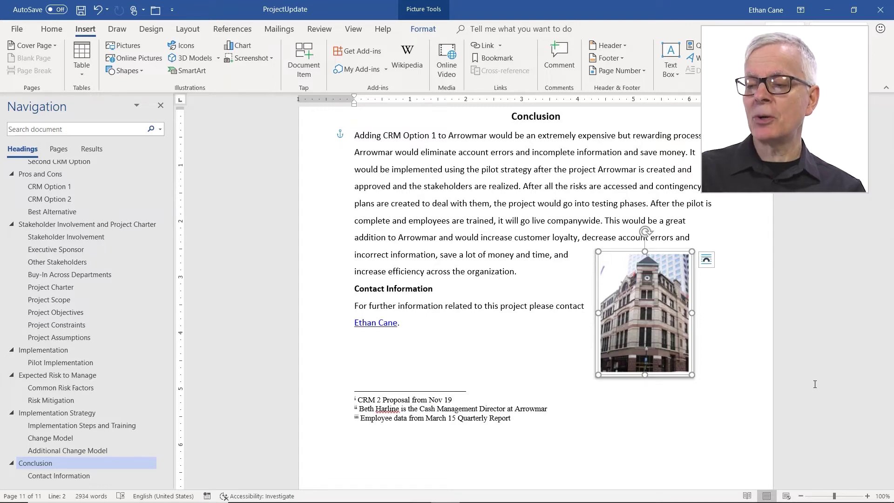
{"action": "left_click", "coordinate": [464, 220]}
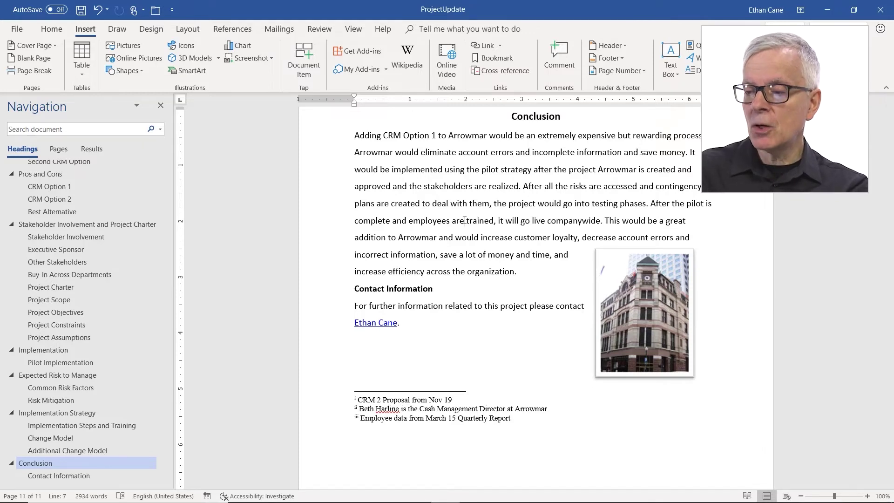
Confirm the BuildingPicture bookmark lands on the Conclusion photo, then return to the document start
{"action": "key", "text": "ctrl+Home"}
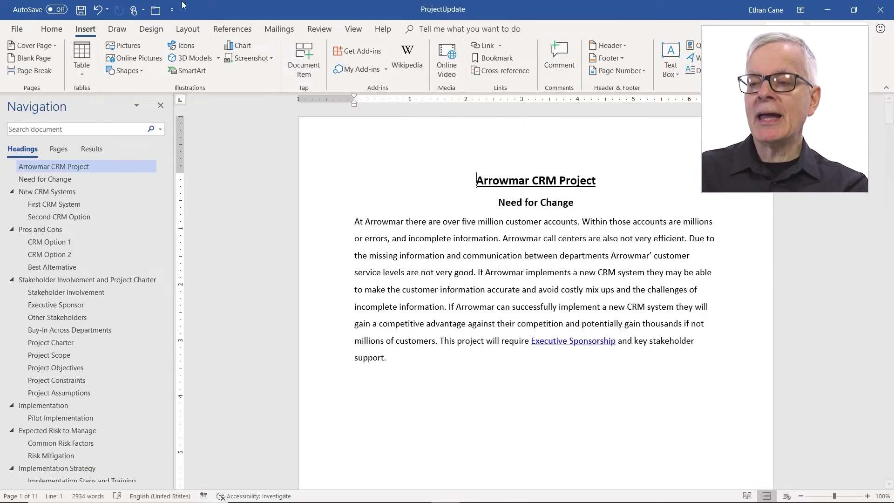
{"action": "left_click", "coordinate": [497, 58]}
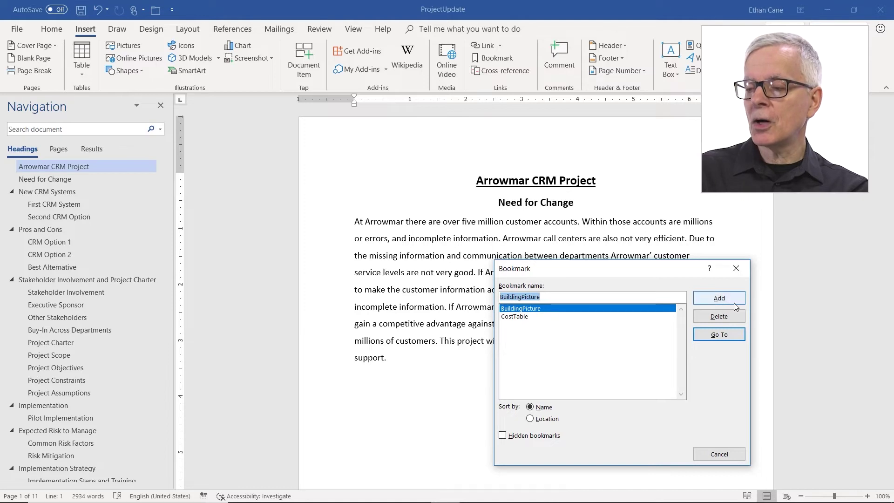
{"action": "left_click", "coordinate": [725, 335]}
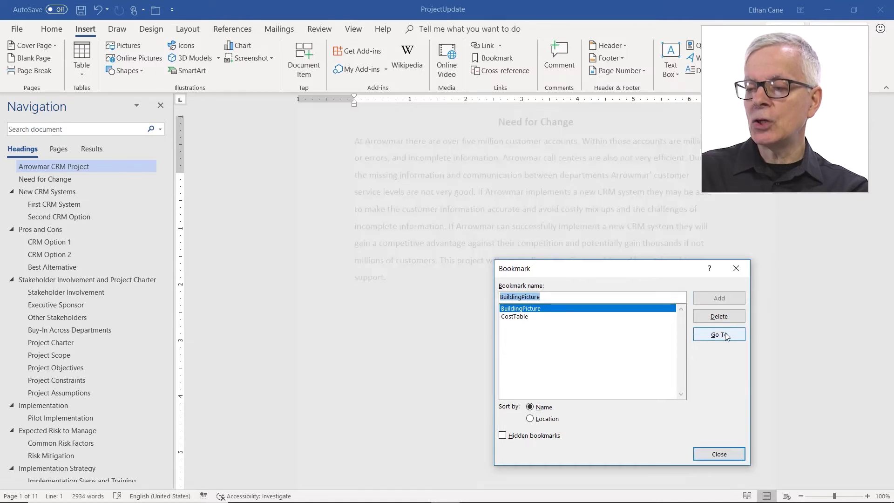
{"action": "left_click_drag", "start_coordinate": [626, 270], "coordinate": [268, 278]}
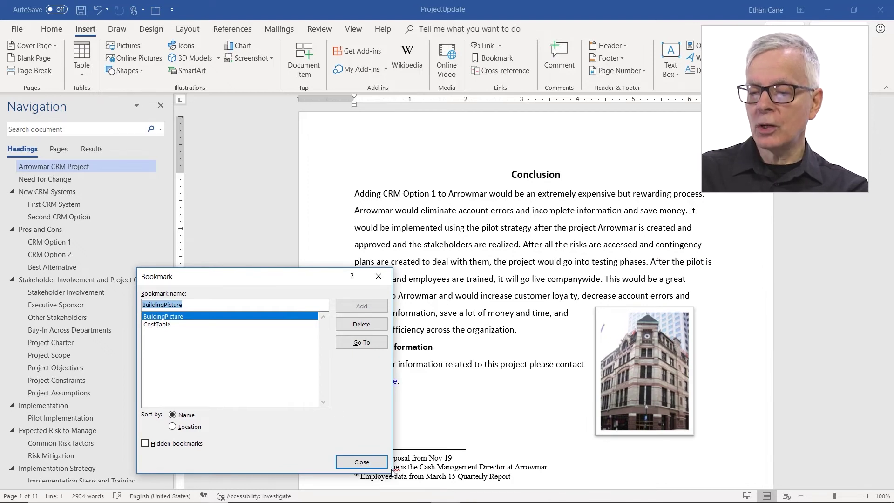
{"action": "left_click", "coordinate": [362, 461]}
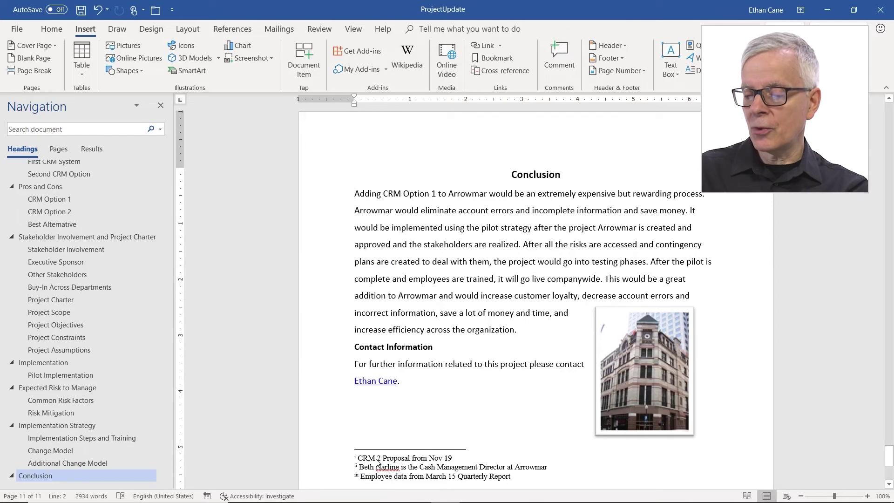
{"action": "key", "text": "ctrl+Home"}
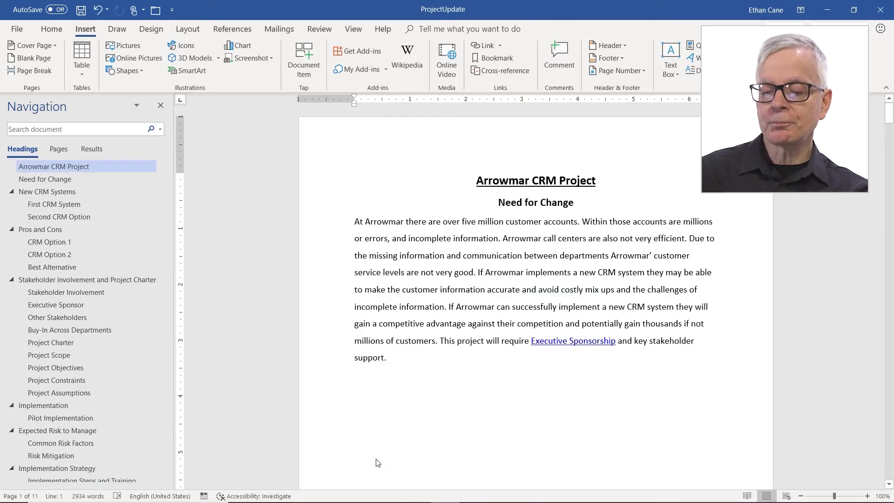
Open Go To with Ctrl+G and try the Page, Section, Line and Comment targets, settling on Bookmark
{"action": "key", "text": "ctrl+g"}
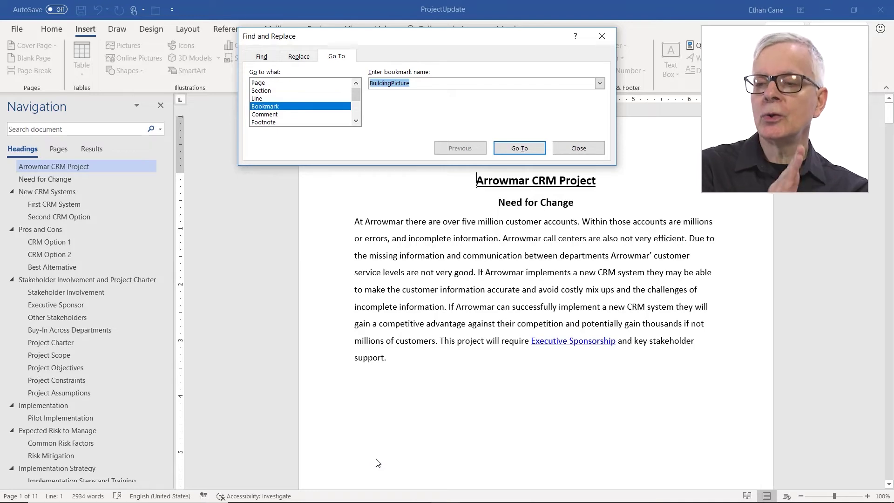
{"action": "left_click", "coordinate": [255, 82]}
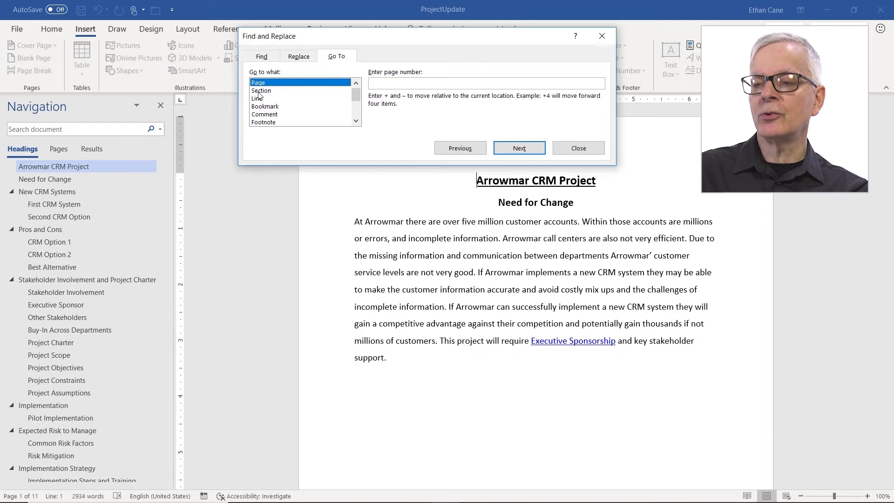
{"action": "left_click", "coordinate": [260, 91]}
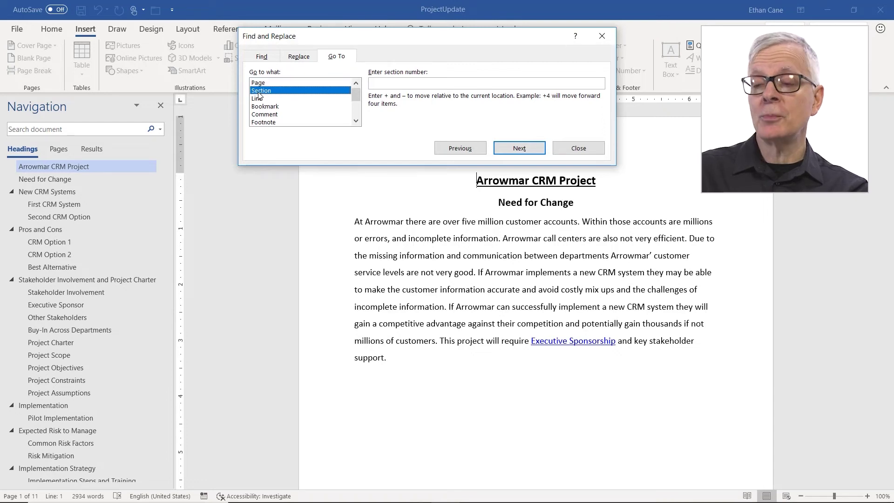
{"action": "left_click", "coordinate": [258, 98]}
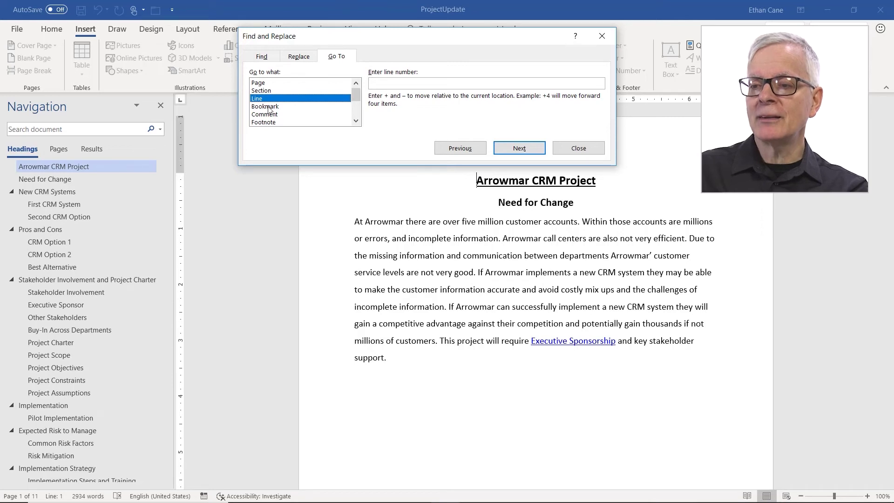
{"action": "left_click", "coordinate": [268, 107]}
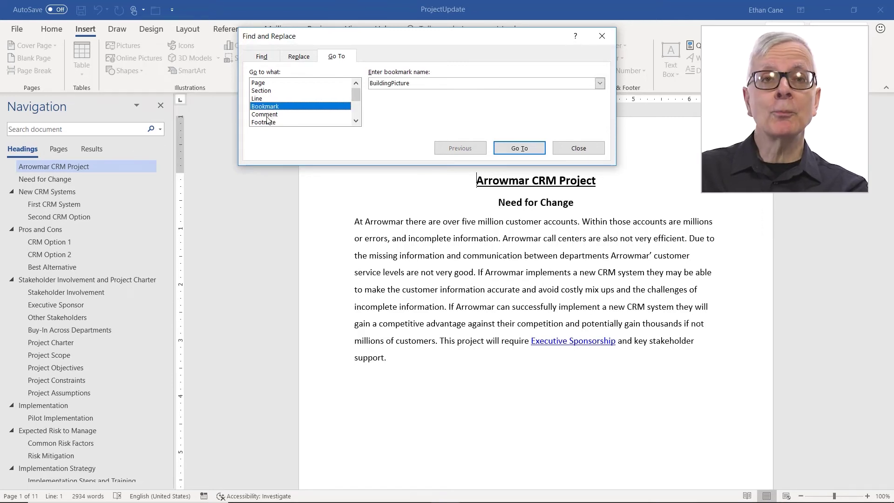
{"action": "left_click", "coordinate": [267, 115]}
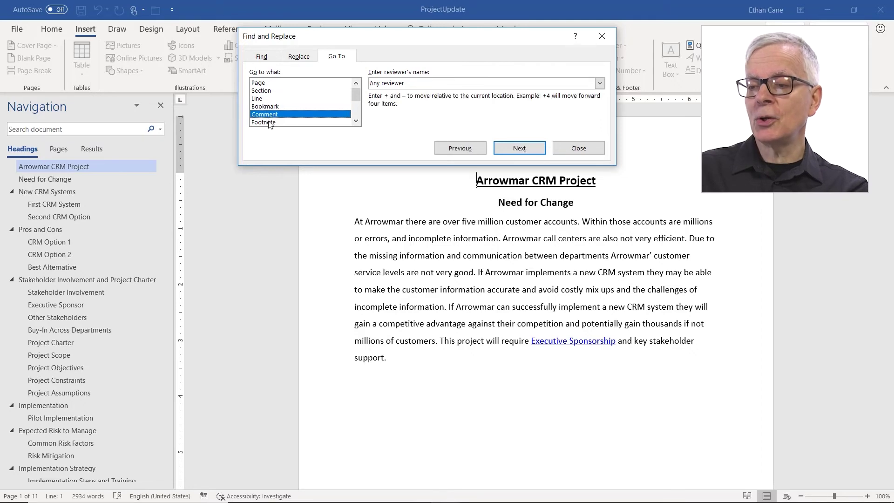
{"action": "left_click", "coordinate": [269, 107]}
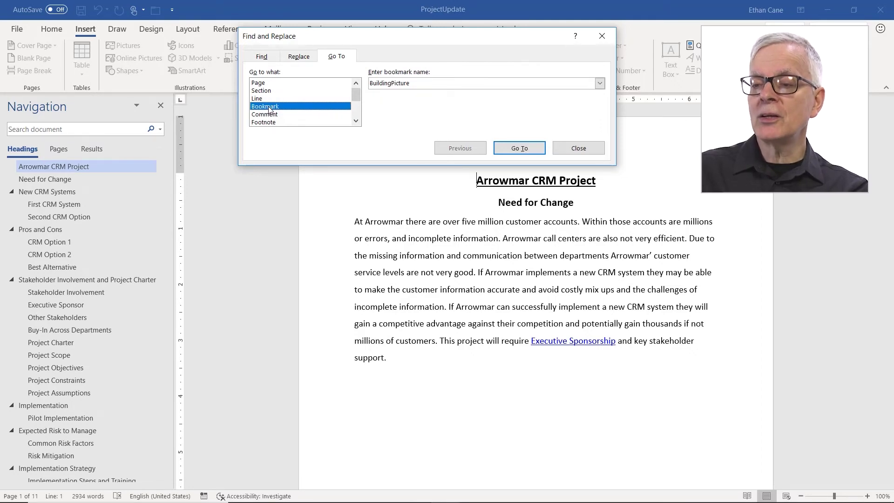
Pick CostTable from the bookmark list, jump to it, and close the dialog
{"action": "left_click", "coordinate": [599, 84]}
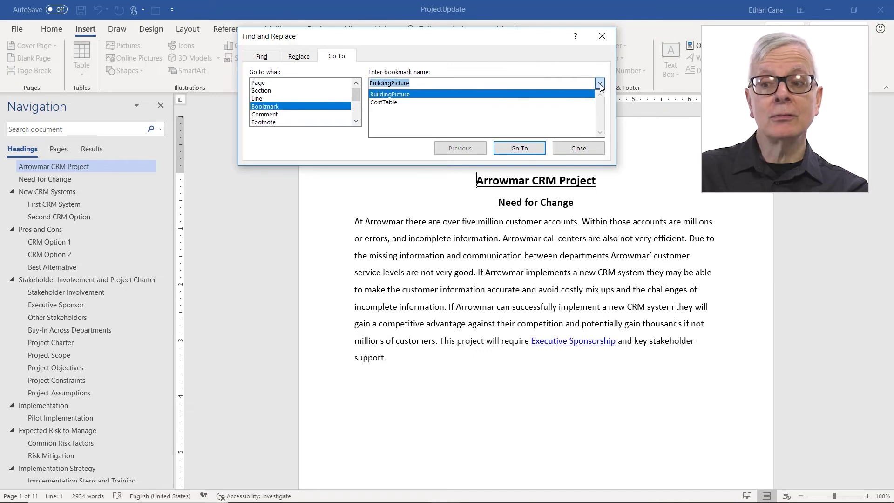
{"action": "left_click", "coordinate": [422, 102]}
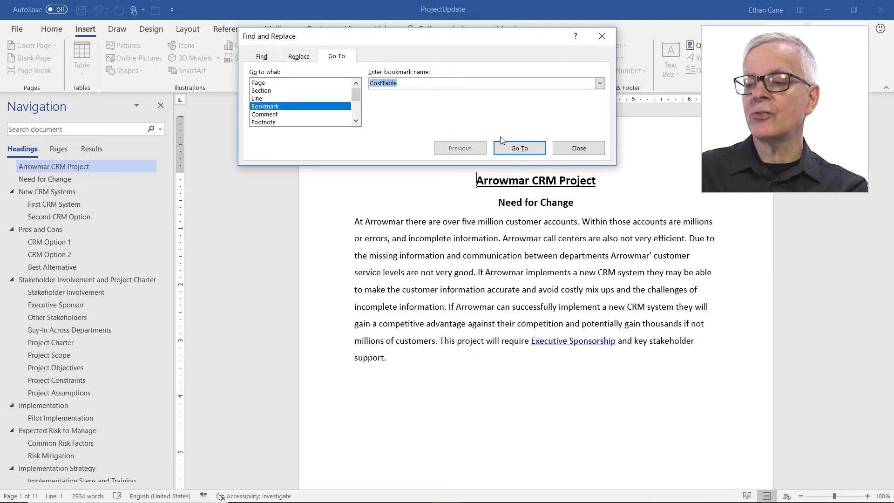
{"action": "left_click", "coordinate": [517, 149]}
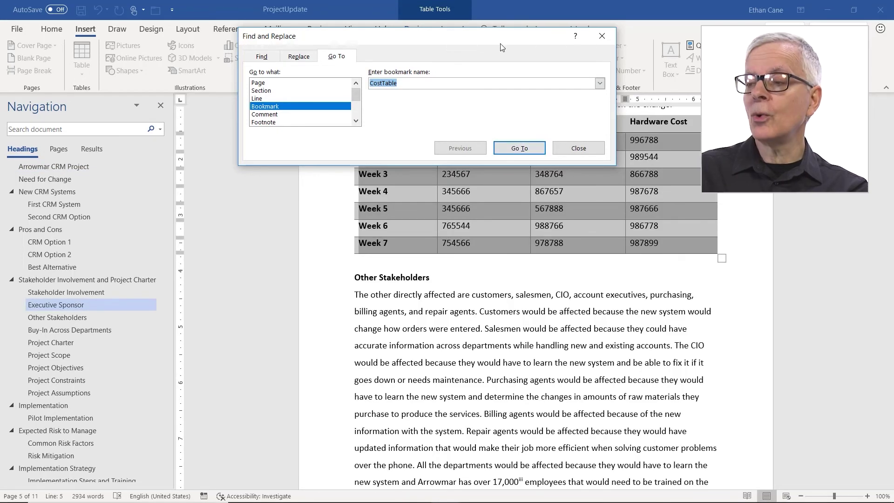
{"action": "left_click", "coordinate": [604, 40]}
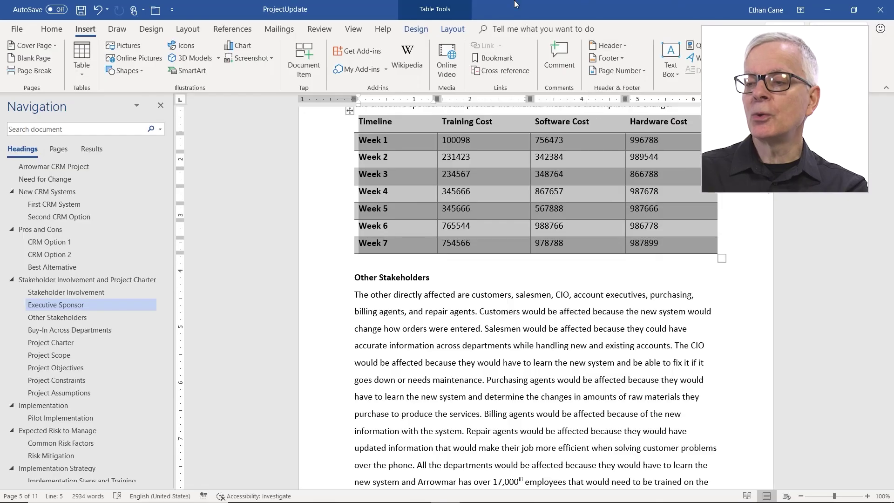
Remove the BuildingPicture bookmark in the Bookmark dialog, leaving CostTable as the only one
{"action": "left_click", "coordinate": [511, 56]}
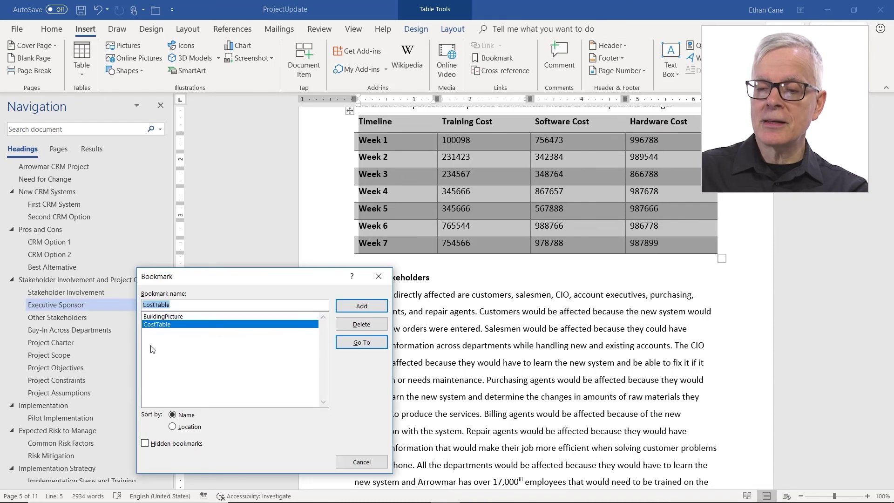
{"action": "left_click", "coordinate": [167, 317]}
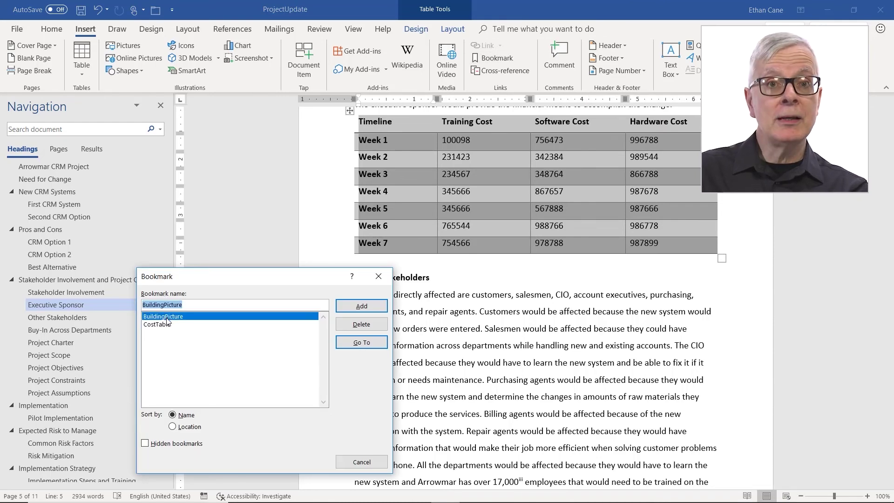
{"action": "left_click", "coordinate": [355, 330]}
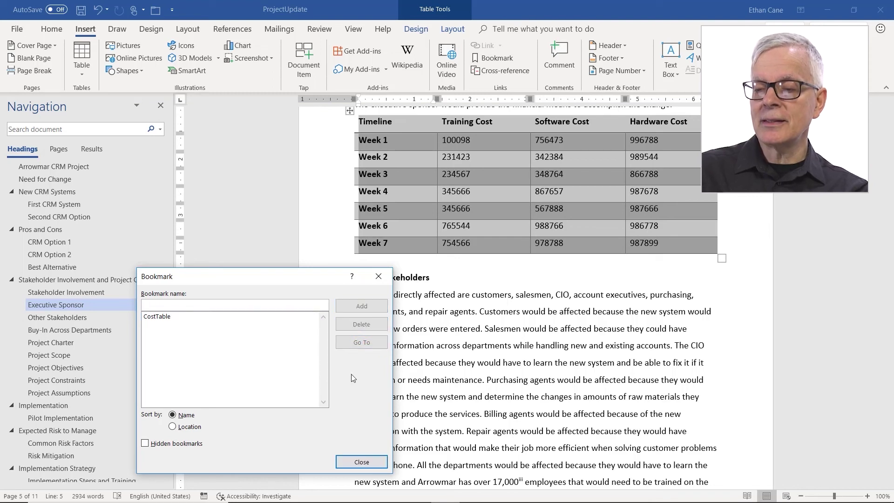
{"action": "left_click", "coordinate": [362, 462]}
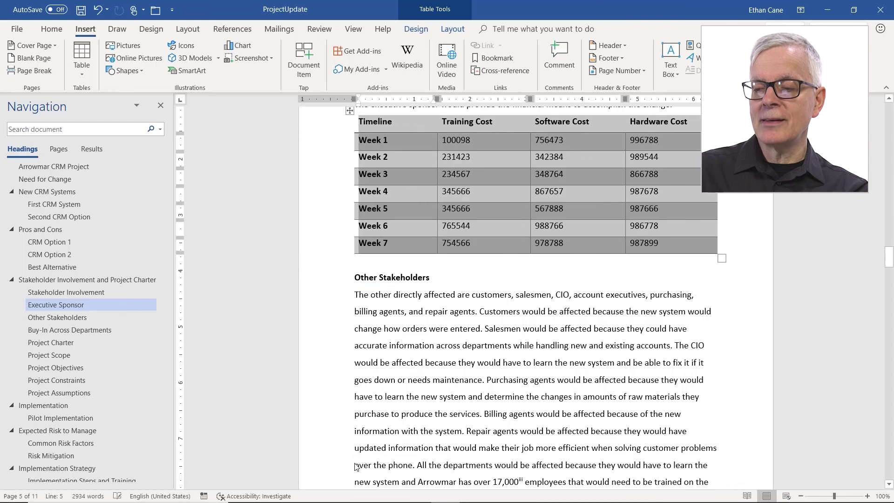